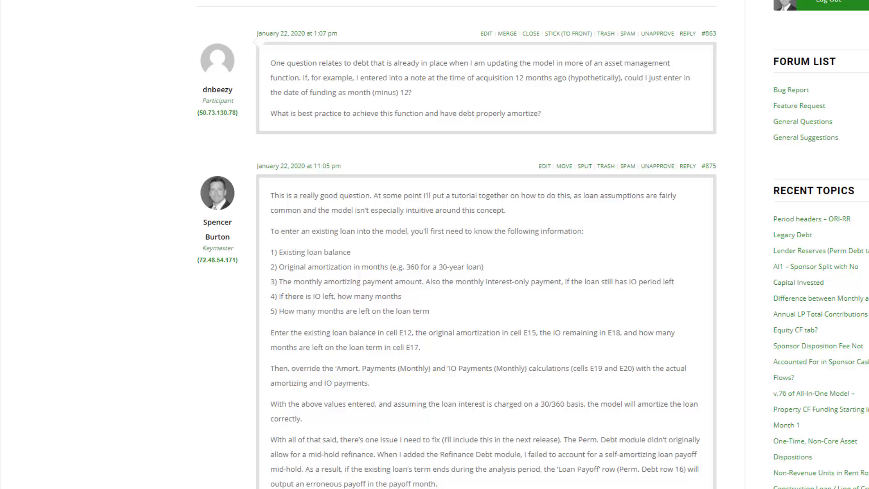
- Scroll through the A.CRE forum reply to finish reading it
scroll(158, 354, down, 5)
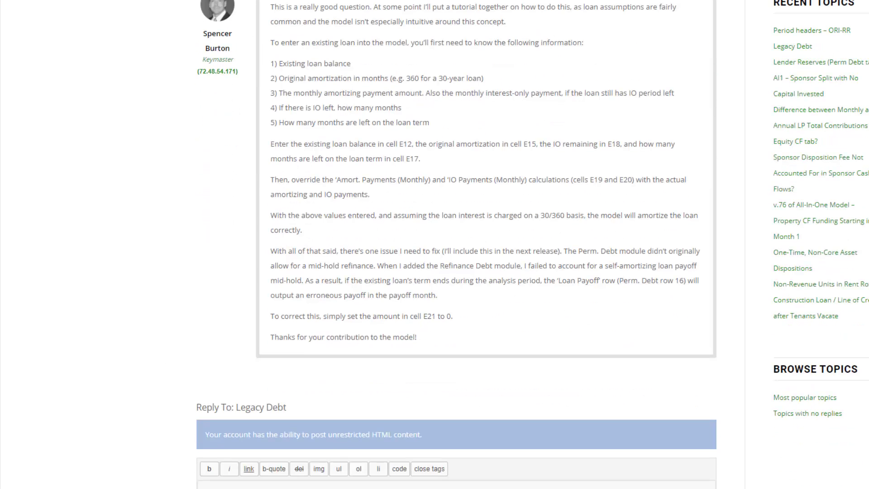
scroll(453, 244, up, 1)
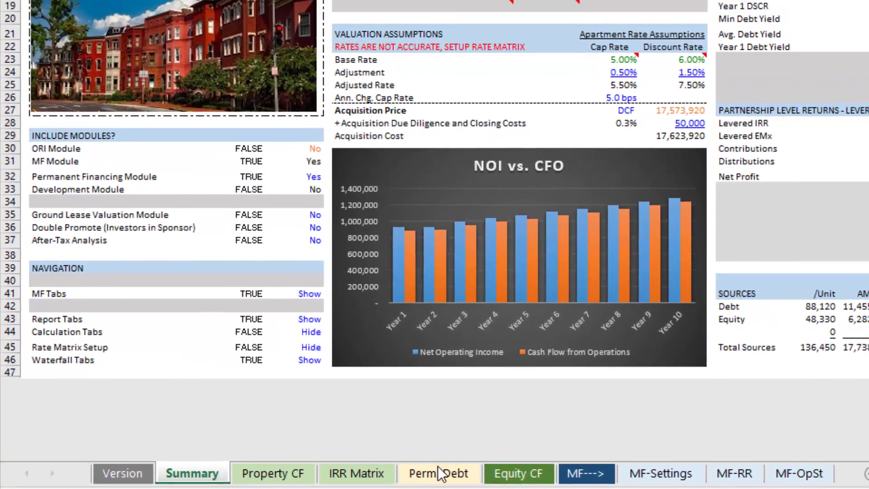
- On Perm. Debt, set E12 to Loan Assumption and inspect the E20 and E21 payment formulas
click(273, 471)
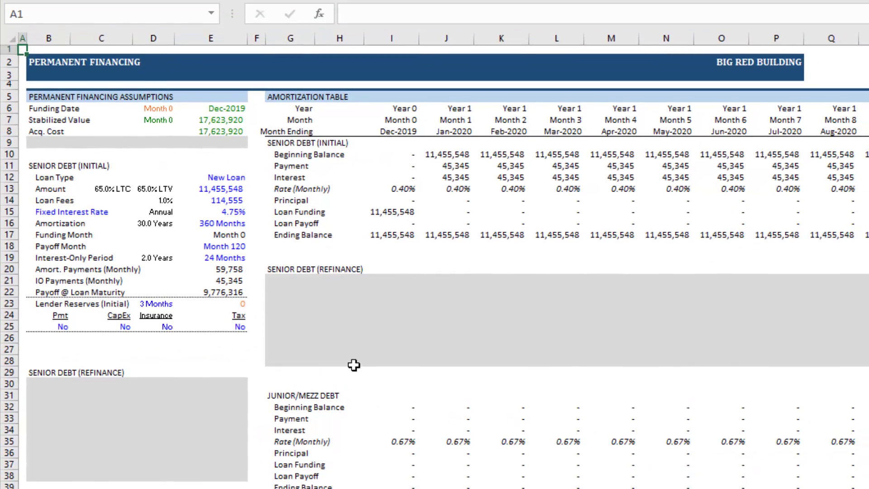
click(218, 177)
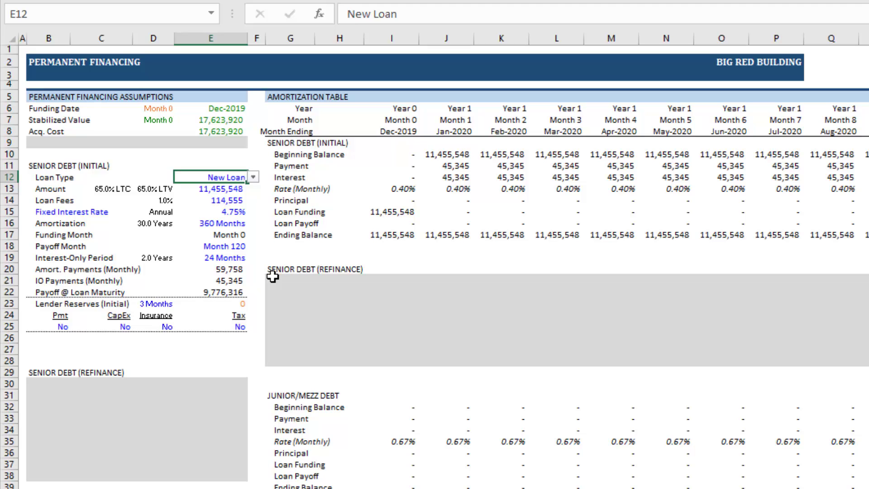
click(253, 177)
click(240, 196)
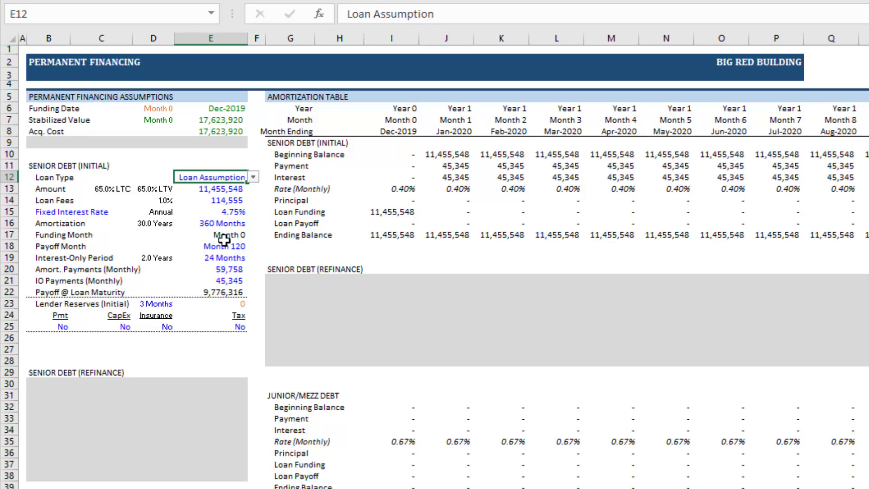
click(220, 270)
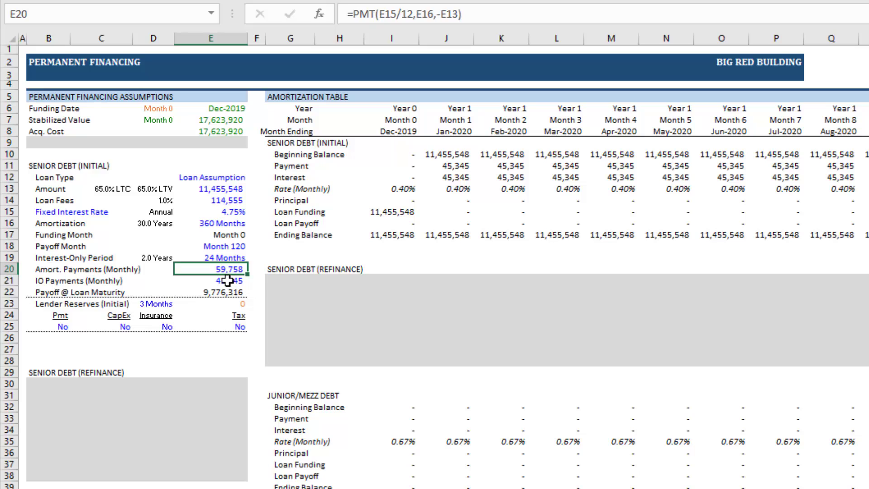
click(227, 280)
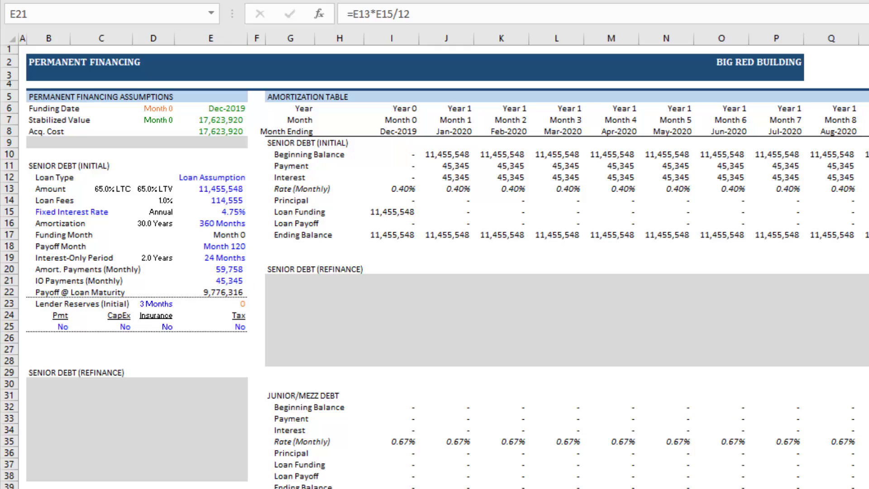
- Snap the loan notes beside Excel and change the payment line to $163,064
key(super+Left)
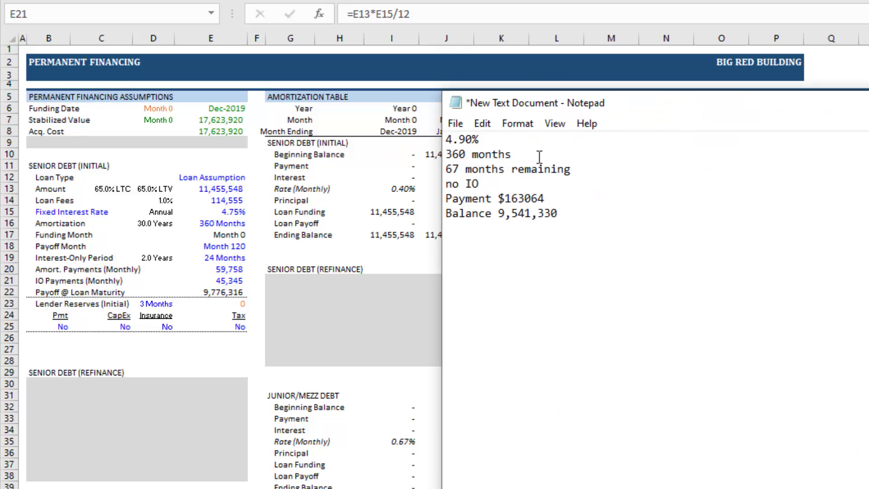
drag(581, 214, 447, 213)
click(584, 232)
key(Up)
key(Left)
key(Left)
key(Left)
text(,)
- Review the no-IO, 360-month amortization and 4.90% rate notes, then move Notepad off screen
drag(521, 182, 427, 184)
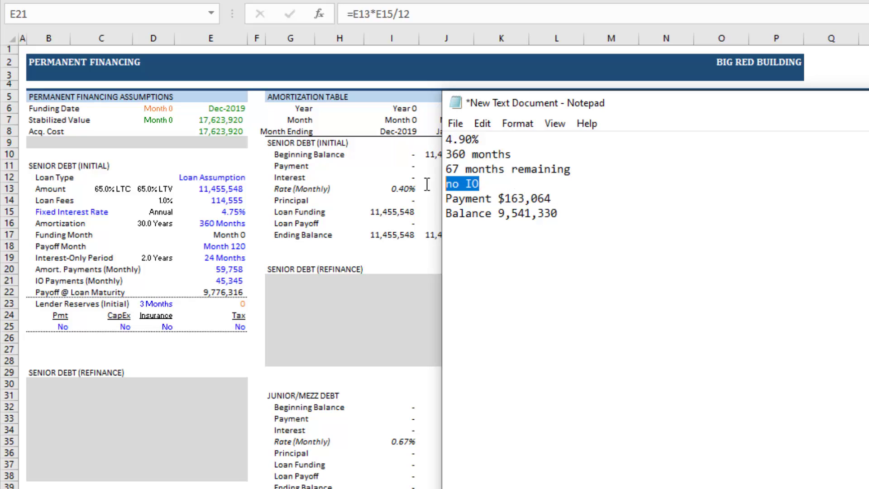
drag(607, 167, 440, 160)
click(460, 171)
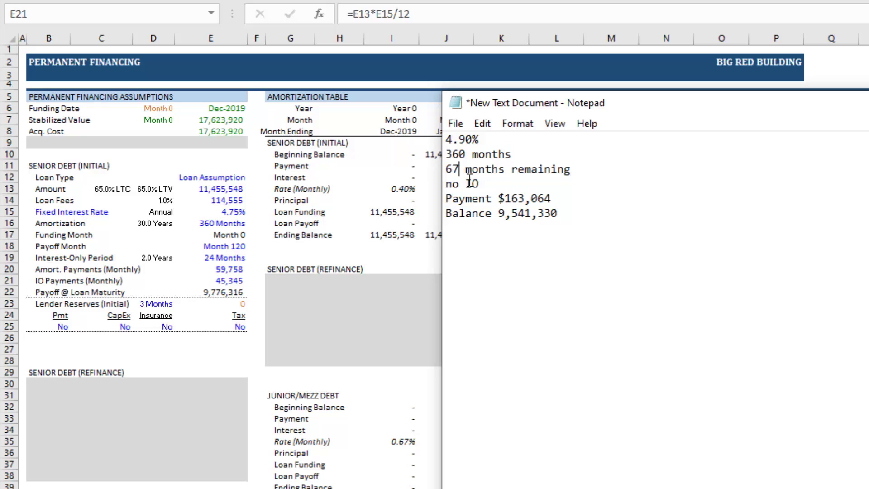
drag(522, 158, 445, 155)
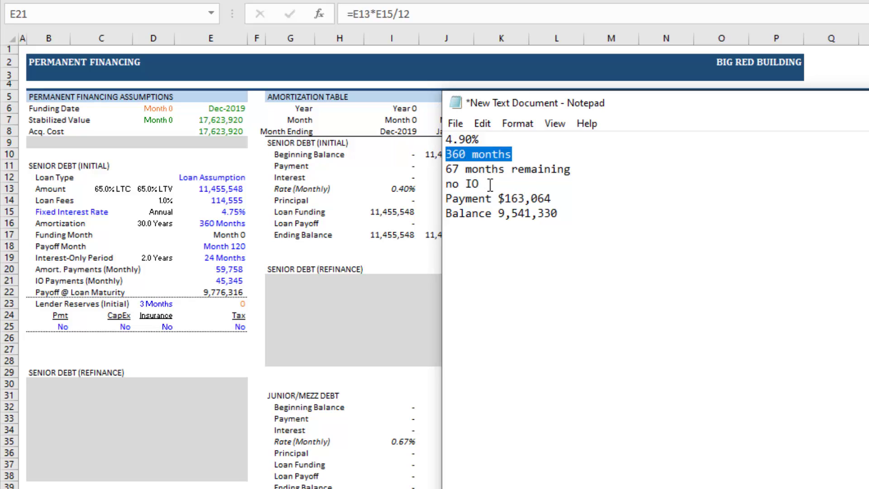
click(498, 178)
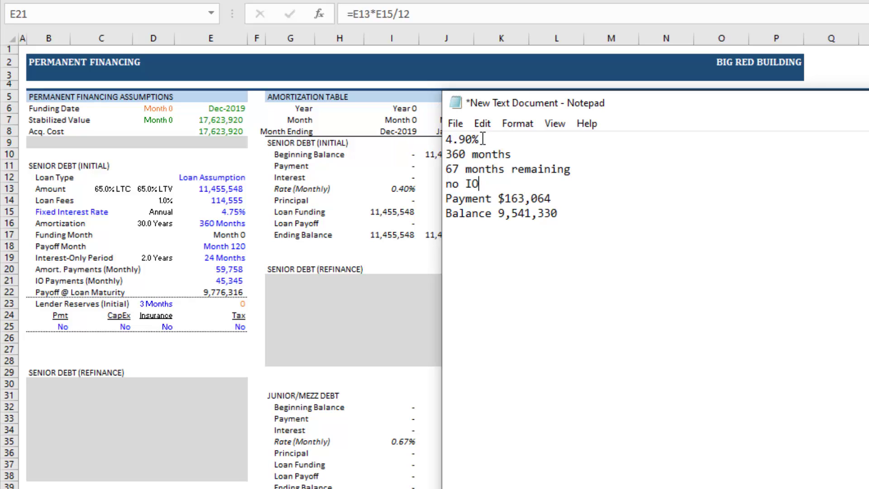
drag(481, 139, 445, 139)
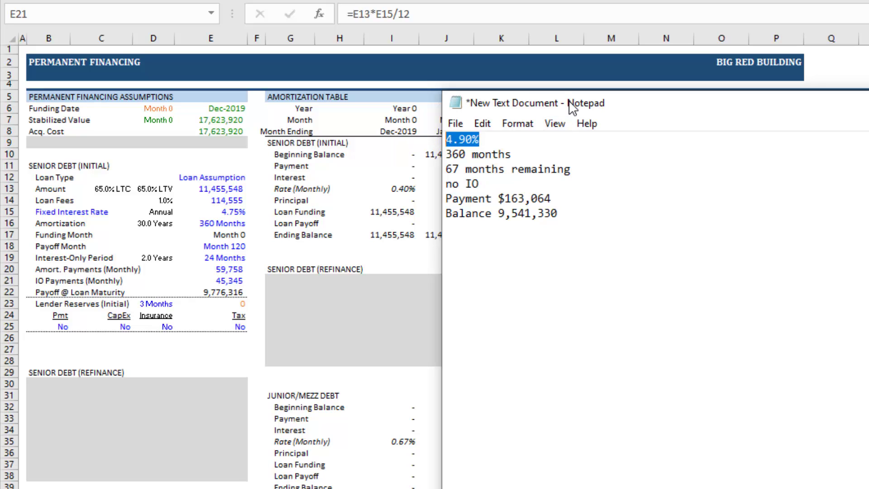
drag(572, 108, 868, 108)
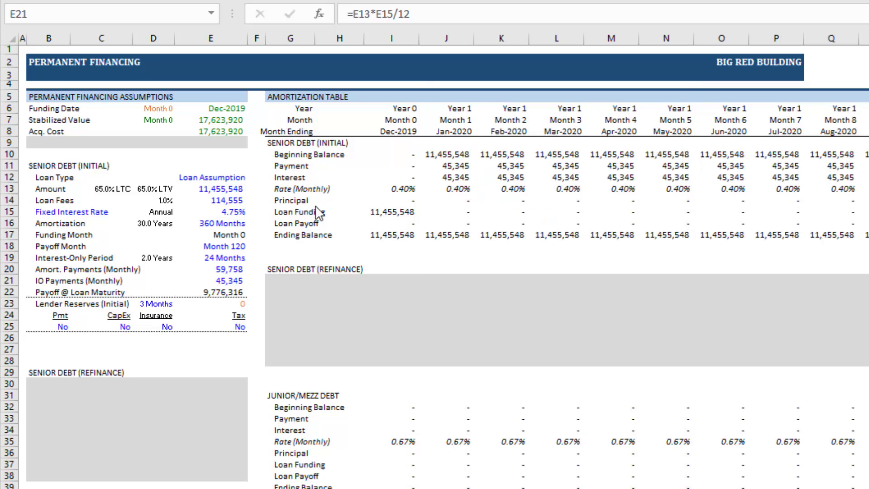
- Enter a 9,541,330 loan amount, a =E13*.005 fee and a 4.9% interest rate
click(242, 190)
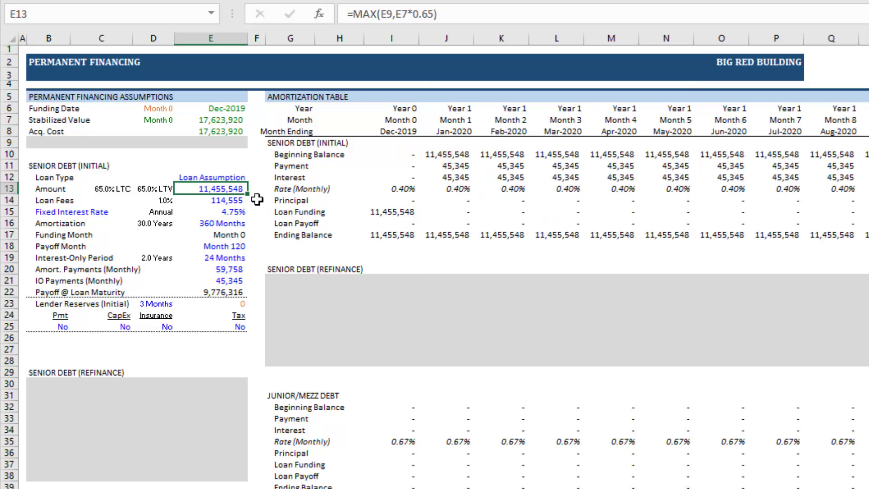
text(9,541,33)
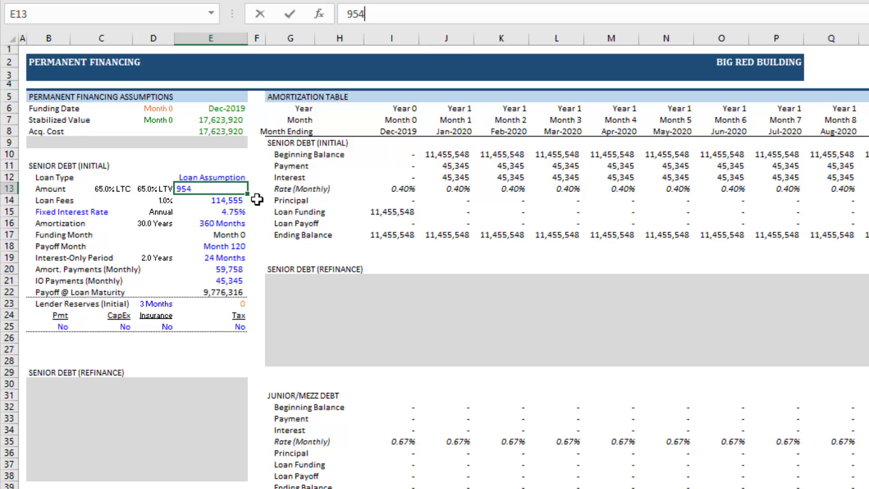
text(0)
key(Return)
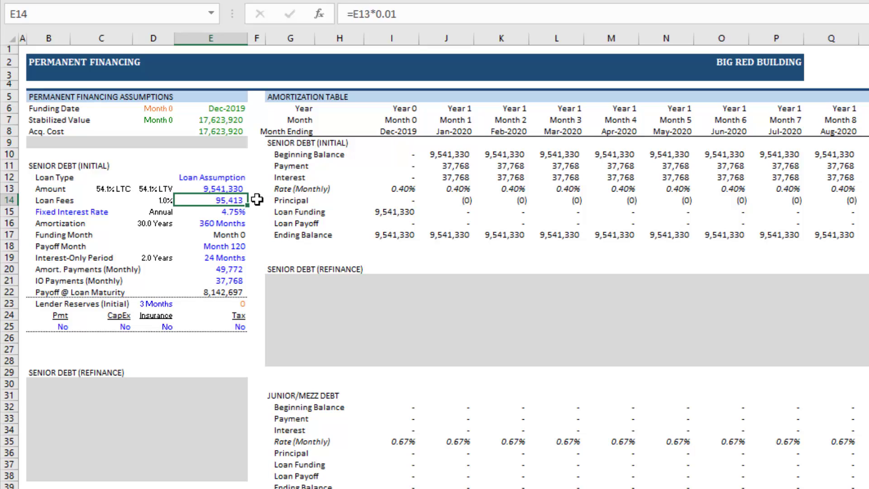
text(=)
key(Up)
text(*.005)
key(Return)
key(Up)
key(Down)
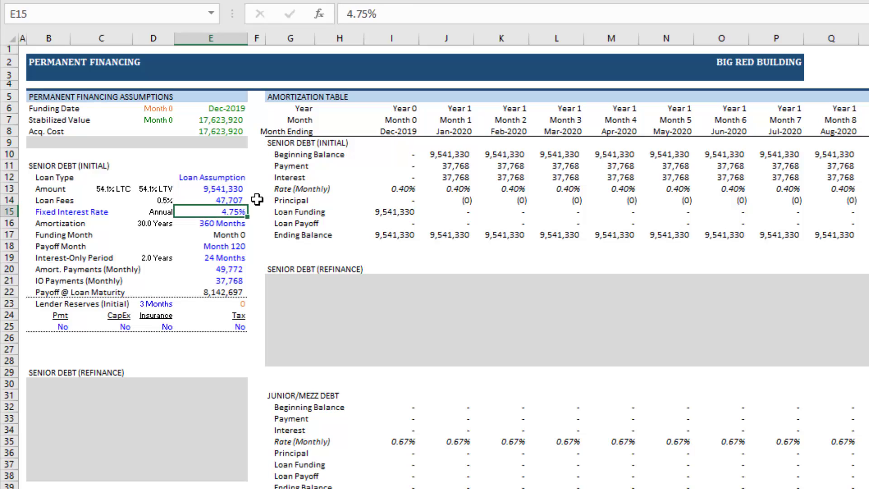
text(4.9)
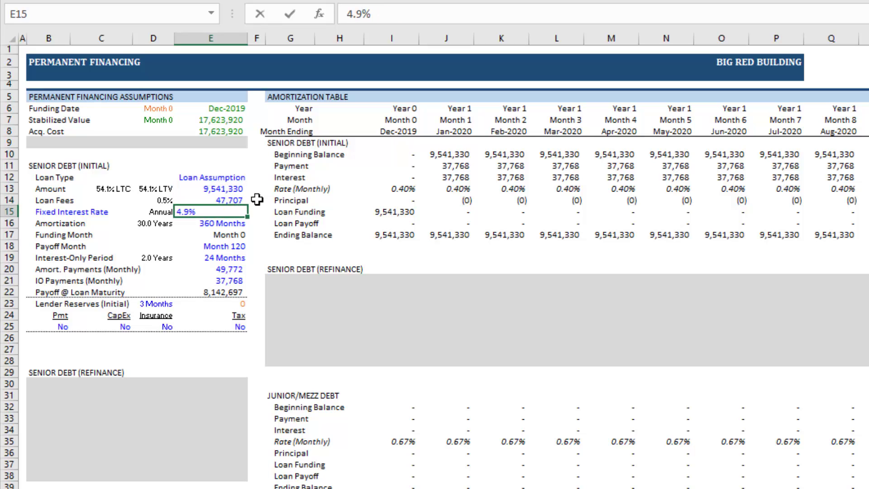
key(Return)
key(Up)
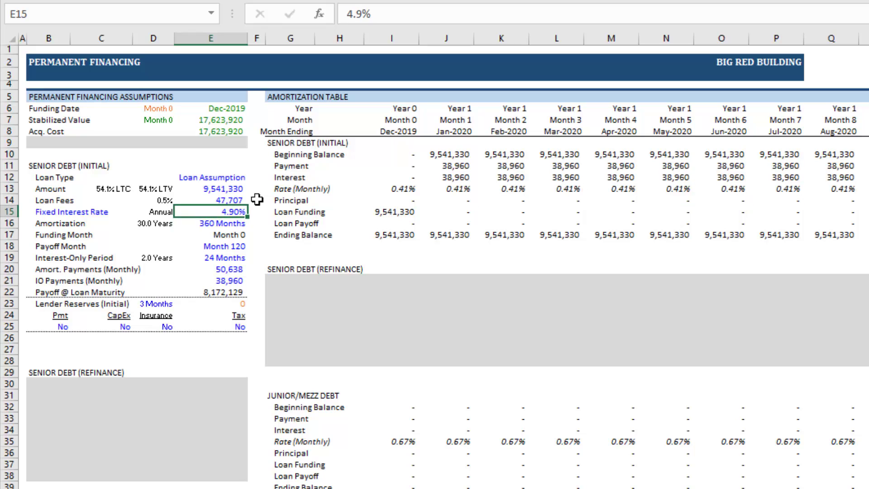
- Set payoff month 67, zero interest-only months and a 163,064 monthly payment
key(Down)
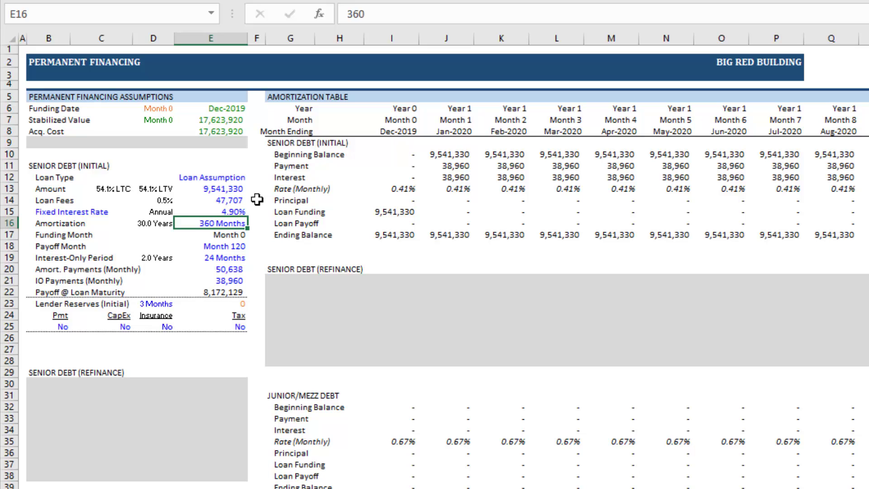
key(Down)
key(Down)
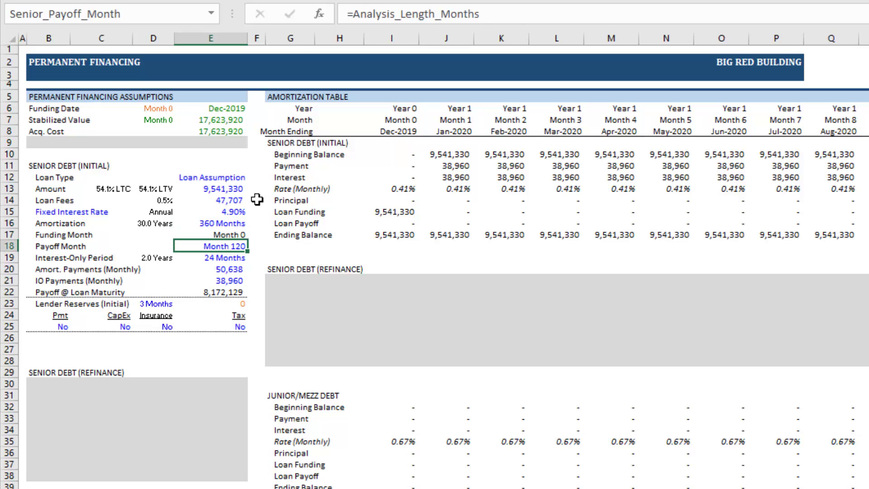
text(67)
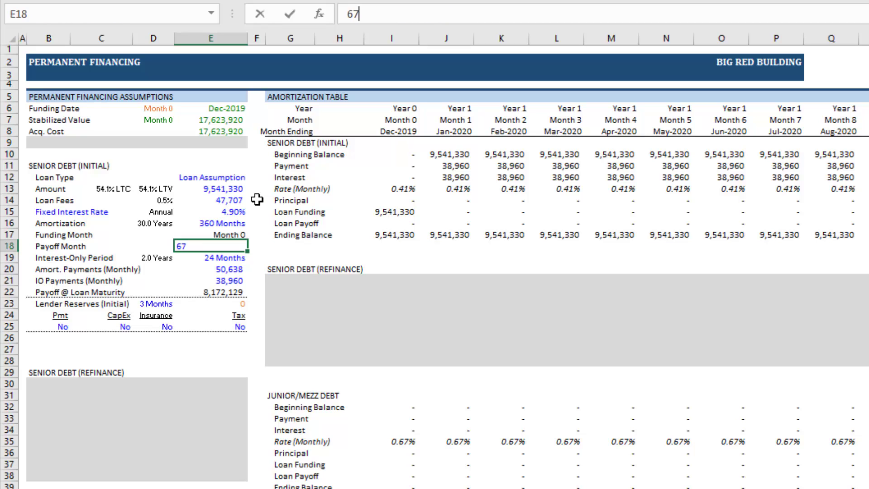
key(Return)
key(Up)
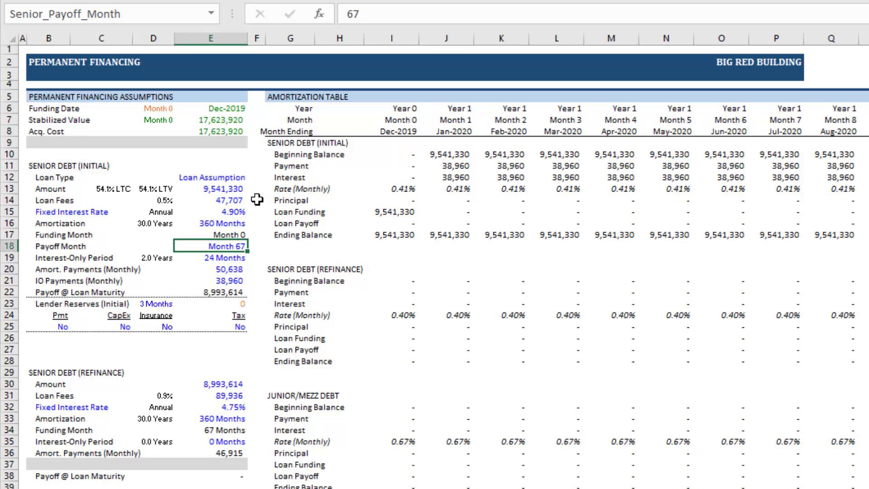
key(Down)
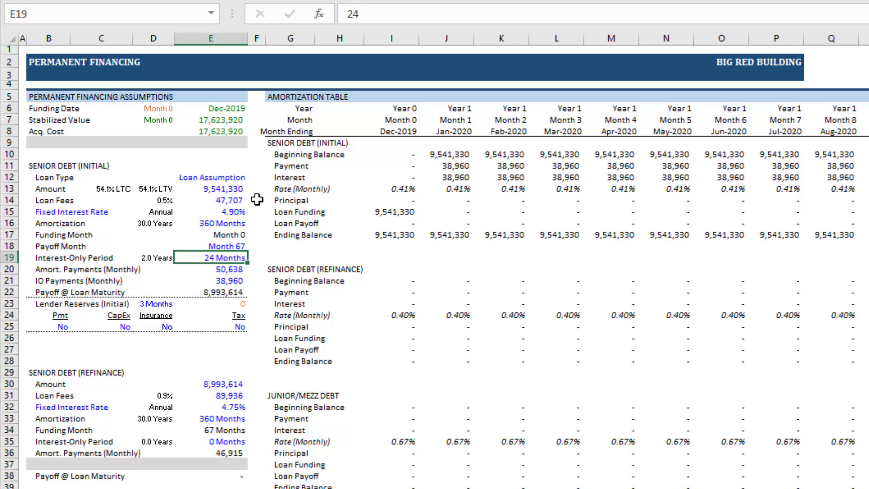
text(0)
key(Return)
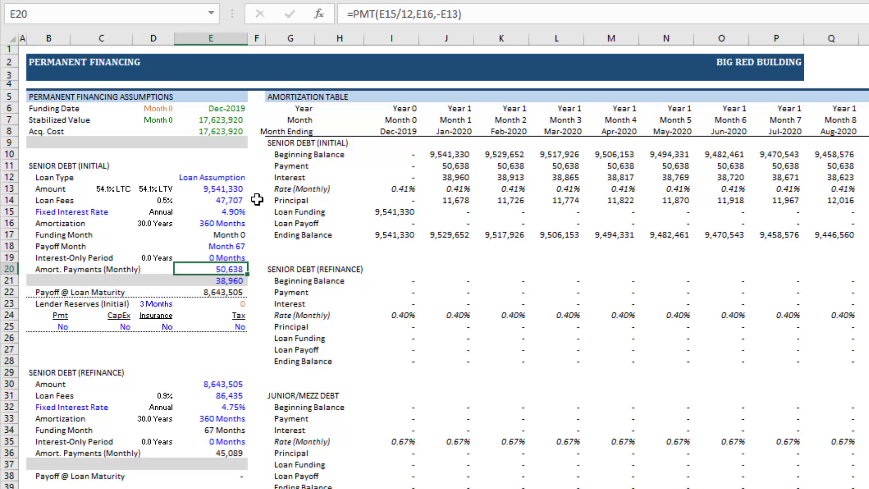
text(163064)
key(Return)
key(Up)
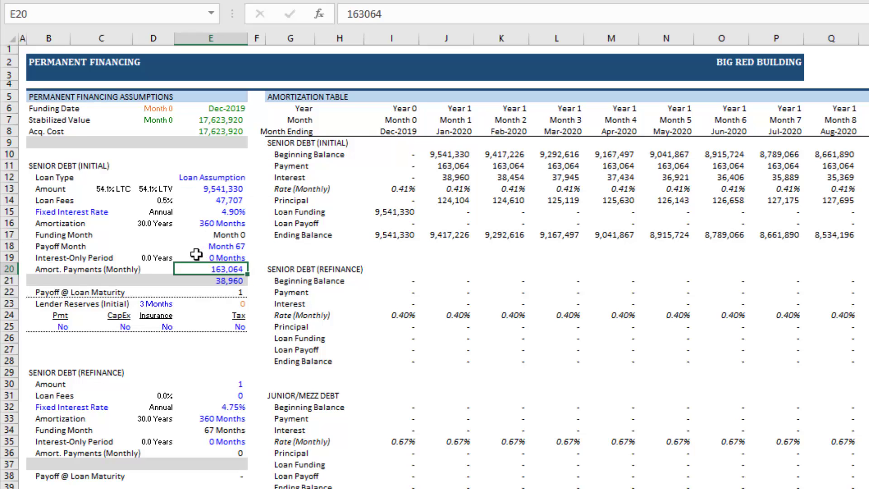
scroll(199, 254, down, 2)
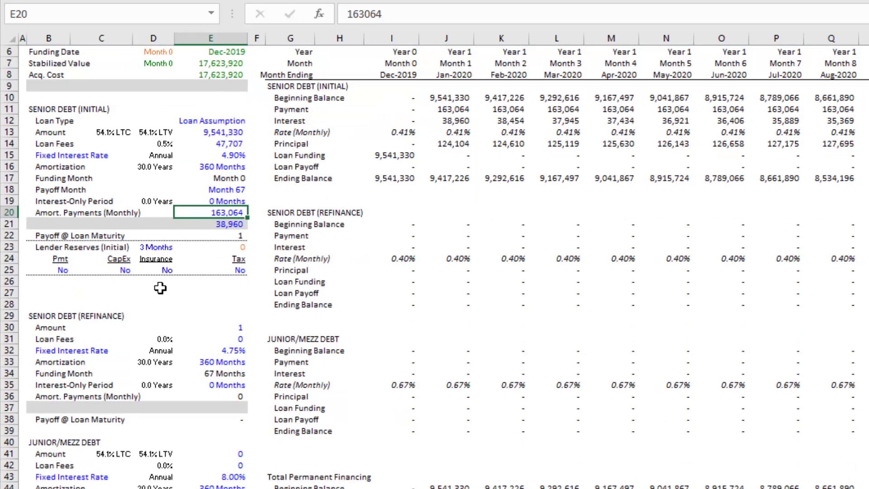
click(223, 190)
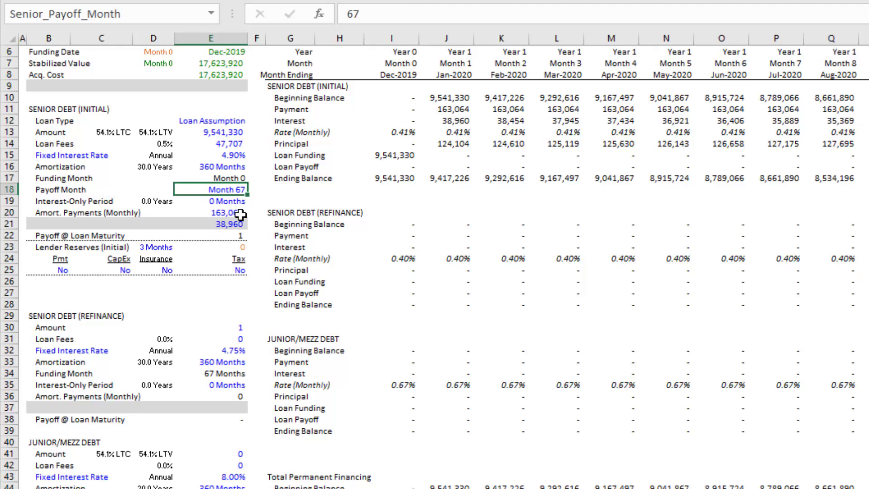
click(232, 327)
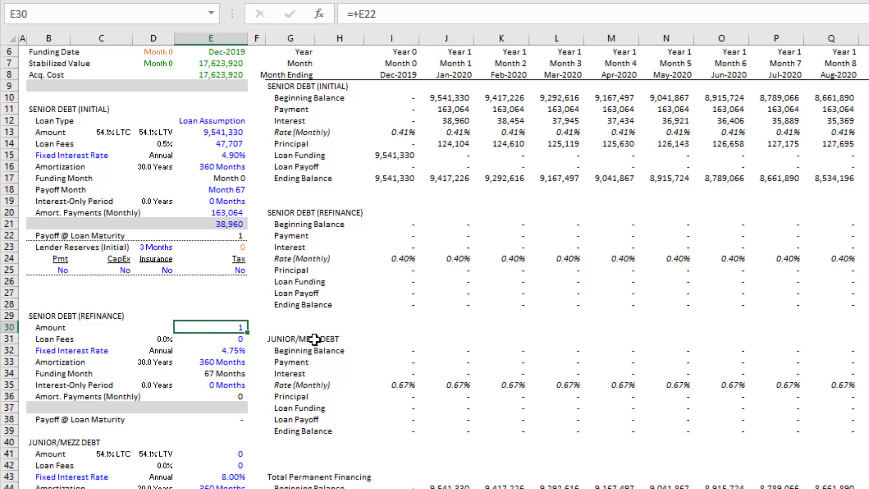
- Enter a 9,000,000 refinance amount in E30 and a 4% fixed rate in E32
text(9000000)
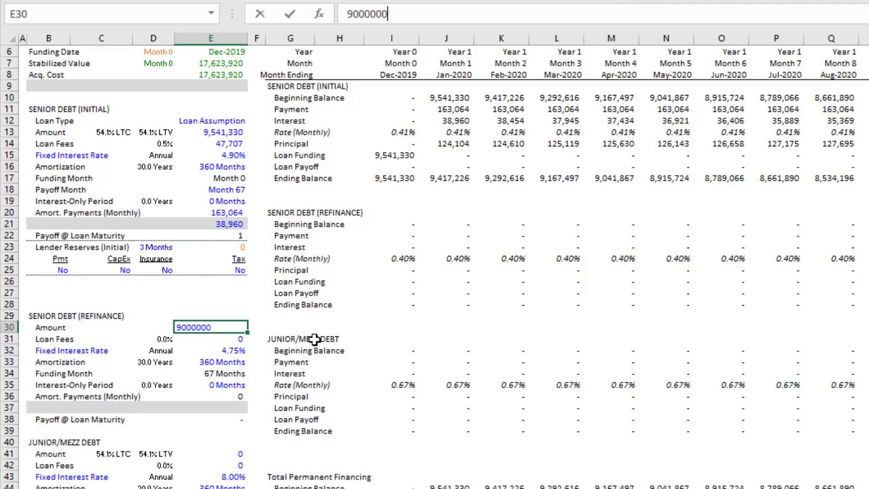
key(Return)
key(Up)
click(228, 351)
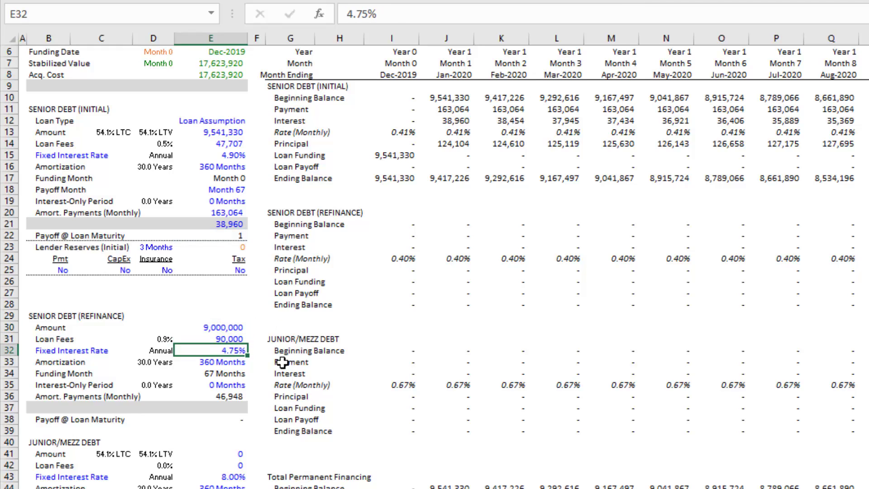
text(4)
key(Return)
key(Up)
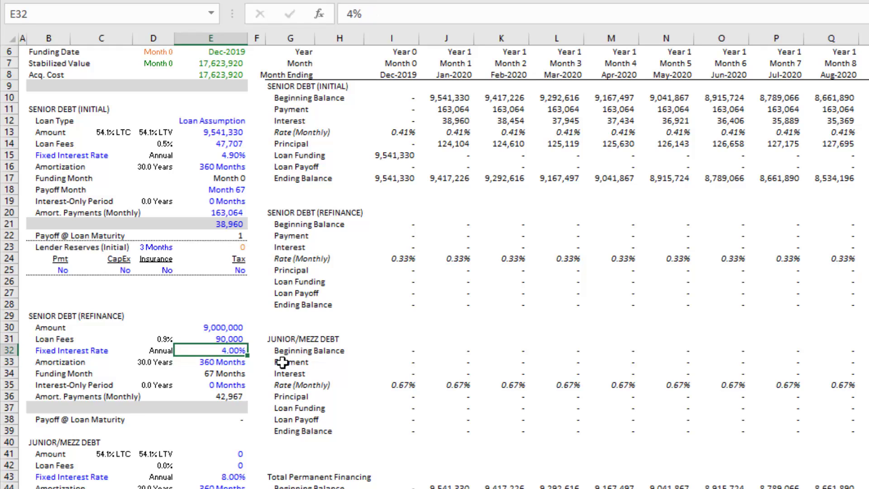
- Set the refinance interest-only period in E35 to 67 months
click(226, 363)
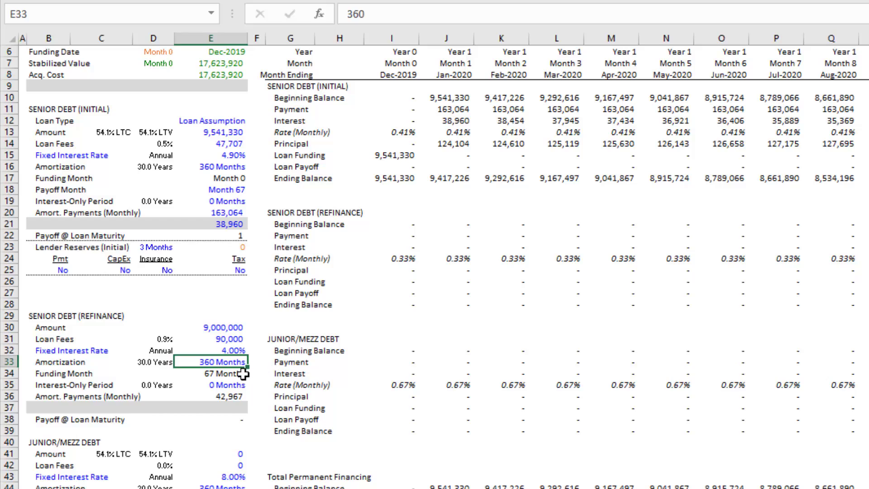
click(234, 385)
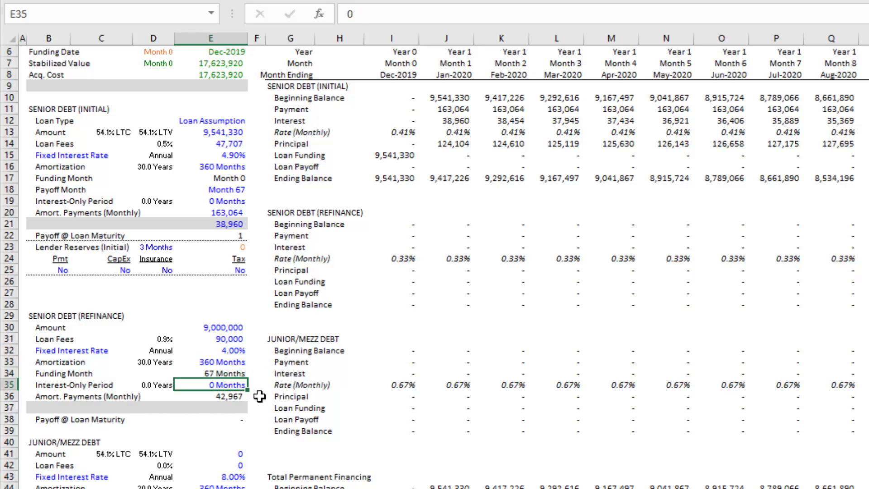
text(67)
key(Return)
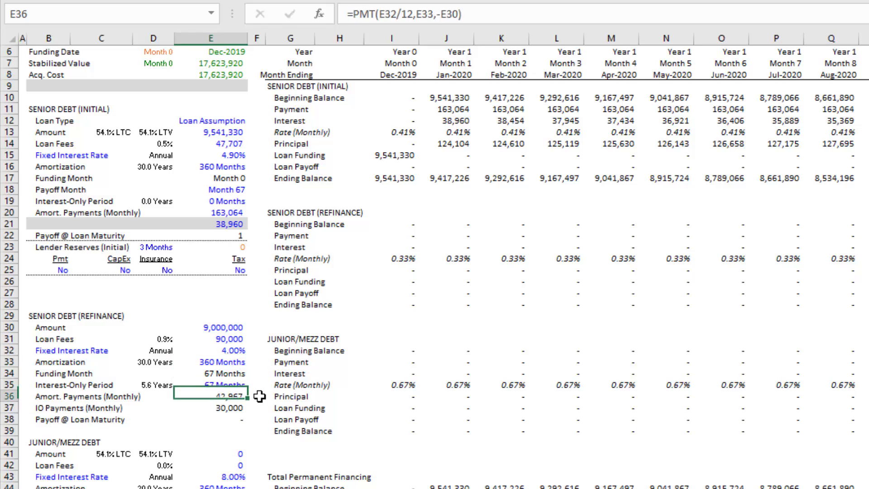
key(Up)
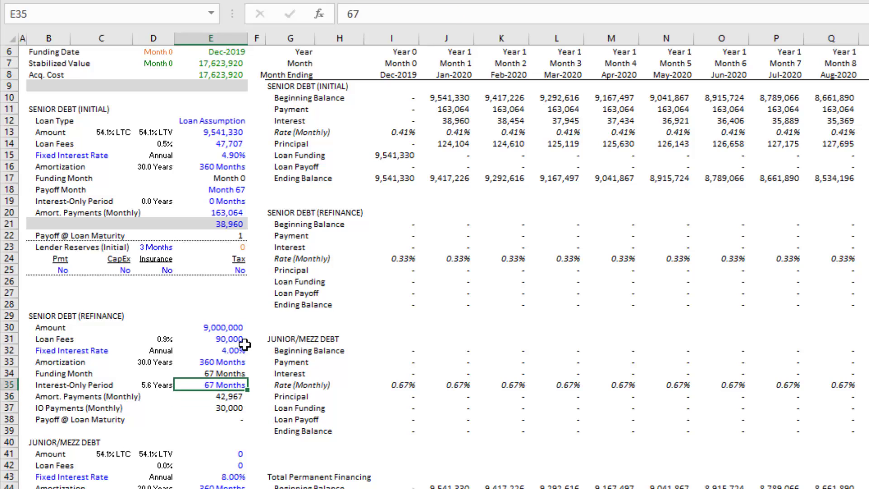
scroll(207, 291, up, 2)
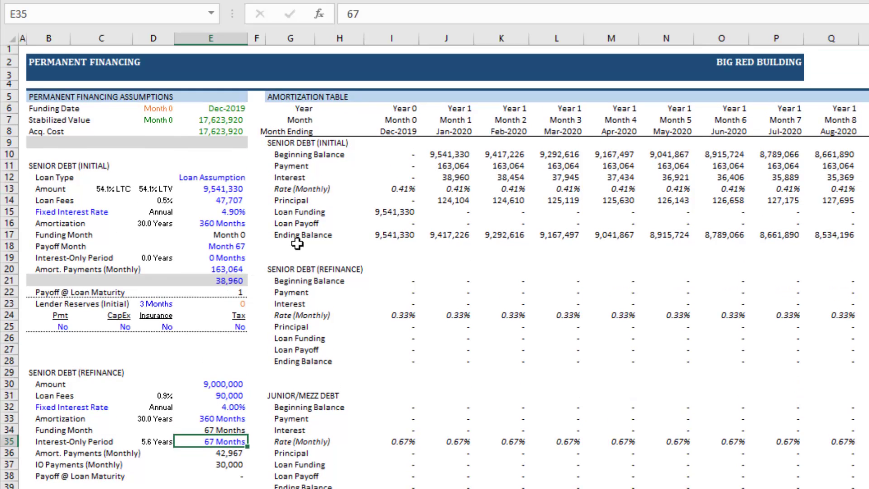
click(318, 234)
key(Right)
key(Right)
key(Right)
key(Right)
key(Right)
key(Right)
key(Right)
key(Right)
key(Right)
key(Right)
key(Right)
key(Right)
key(Right)
key(Right)
key(Right)
key(Right)
key(Right)
key(Right)
key(Right)
key(Right)
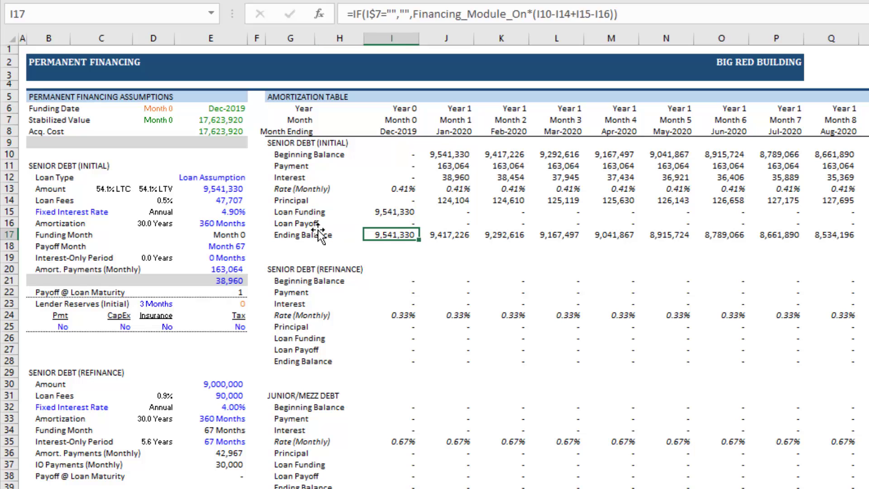
key(Right)
key(Right)
key(Right)
key(Right)
key(Right)
key(Right)
key(Right)
key(Right)
key(Right)
key(Right)
key(Right)
key(Right)
key(Right)
key(Right)
key(Right)
key(Right)
key(Right)
key(Right)
key(Right)
key(Right)
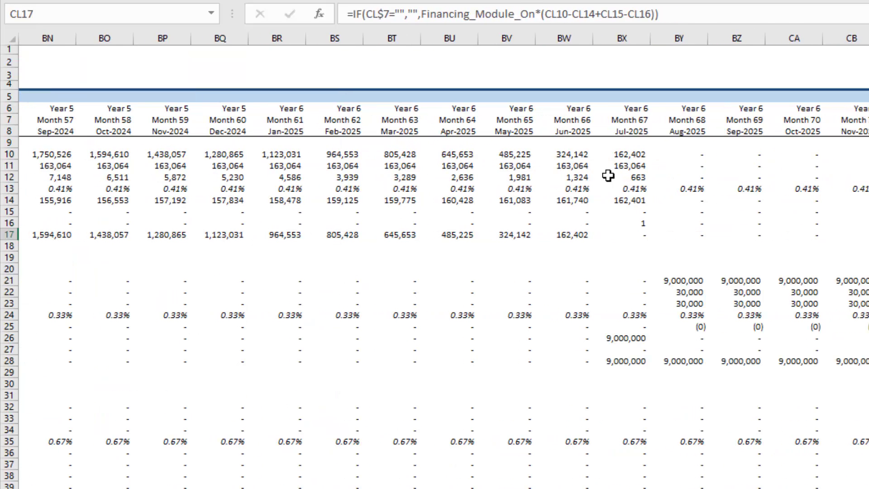
click(610, 177)
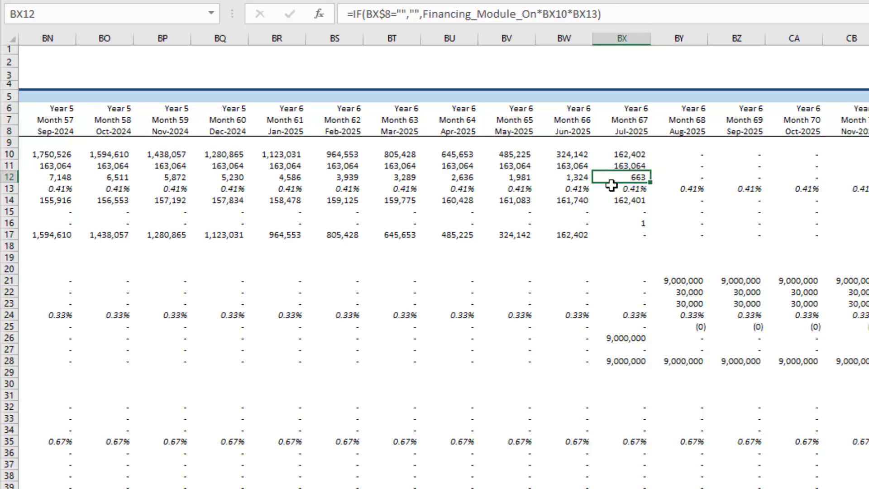
click(623, 237)
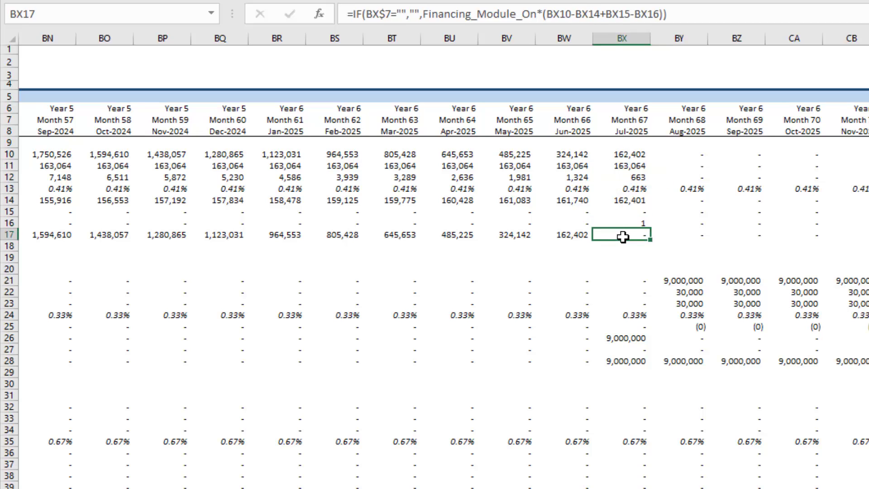
click(625, 338)
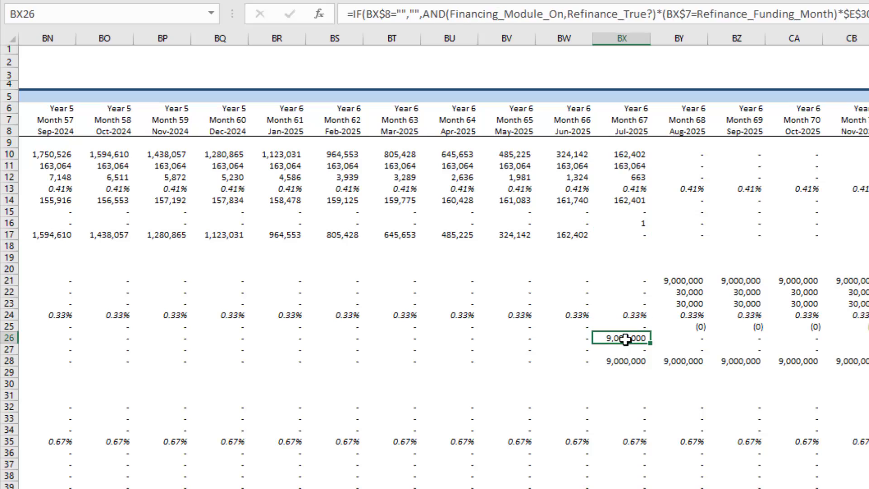
click(650, 327)
key(Right)
key(Right)
key(Right)
key(Right)
key(Right)
key(Right)
key(Right)
key(Right)
key(Right)
key(Right)
key(Right)
key(Right)
key(Right)
key(Right)
key(Right)
key(Right)
key(Right)
key(Right)
key(Right)
key(Right)
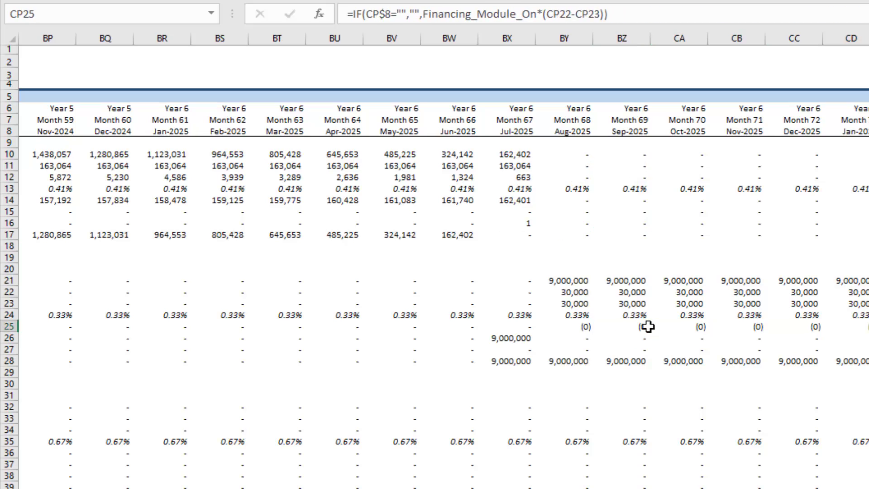
key(Right)
key(Right)
key(Right)
key(Right)
key(Right)
key(Right)
key(Right)
key(Right)
key(Right)
key(Right)
key(Right)
key(Right)
key(Right)
key(Right)
key(Right)
key(Right)
key(Right)
key(Right)
key(Right)
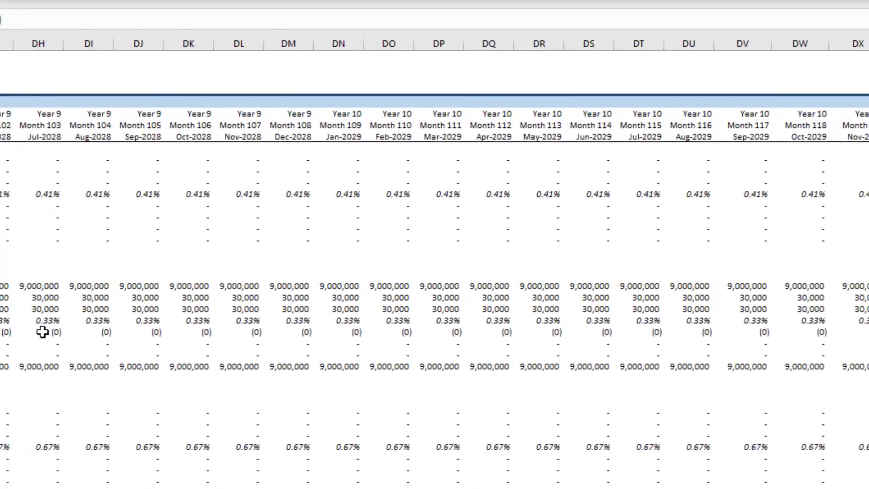
key(Home)
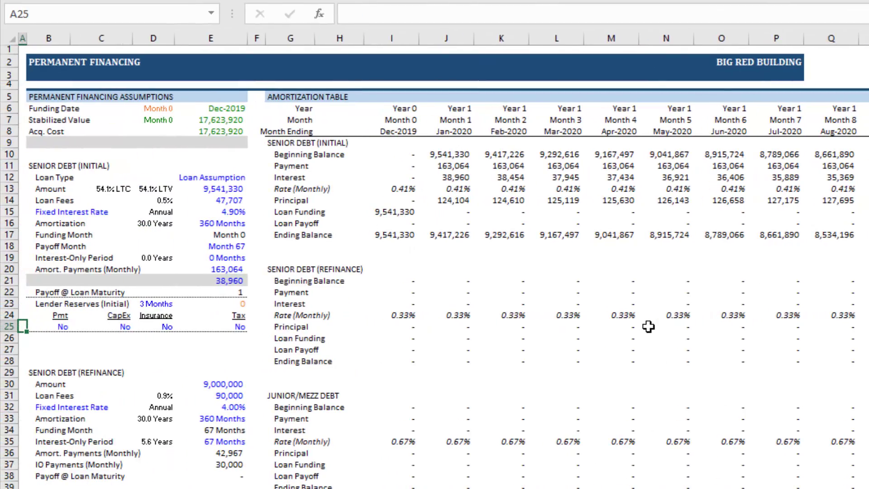
- Check the C13 loan-to-cost formula, then replace the E20 monthly payment with 57,185
click(113, 189)
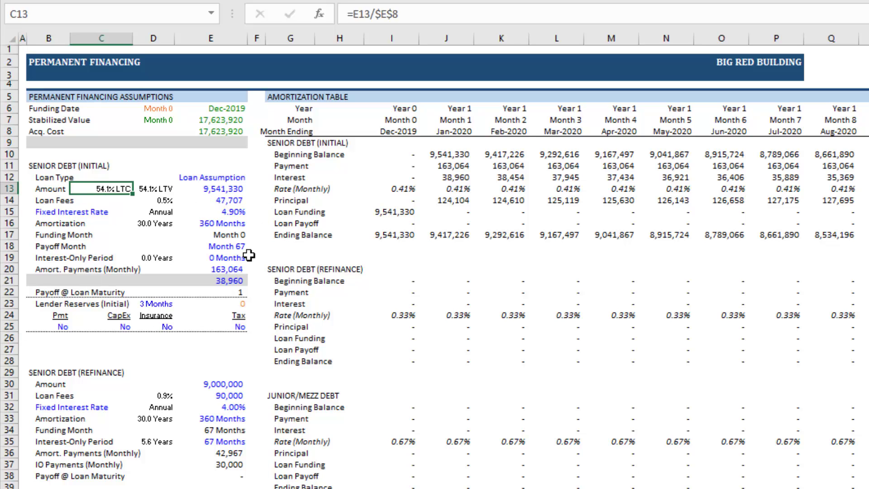
click(234, 246)
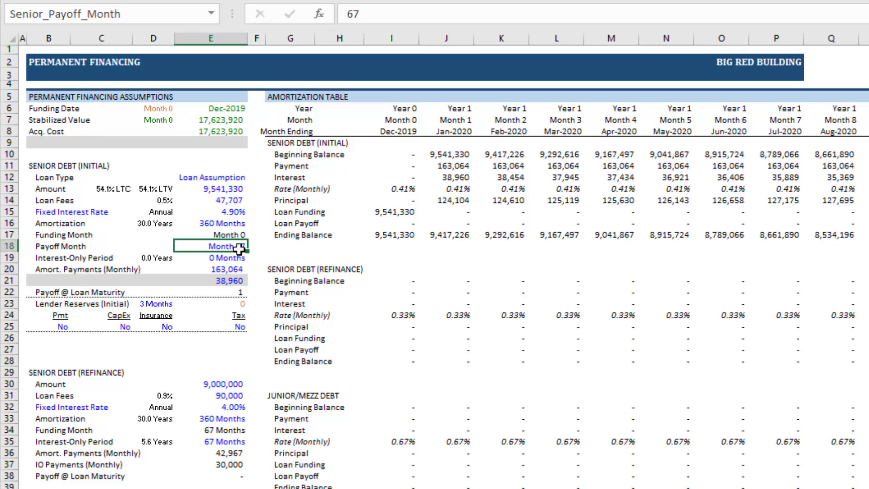
click(234, 269)
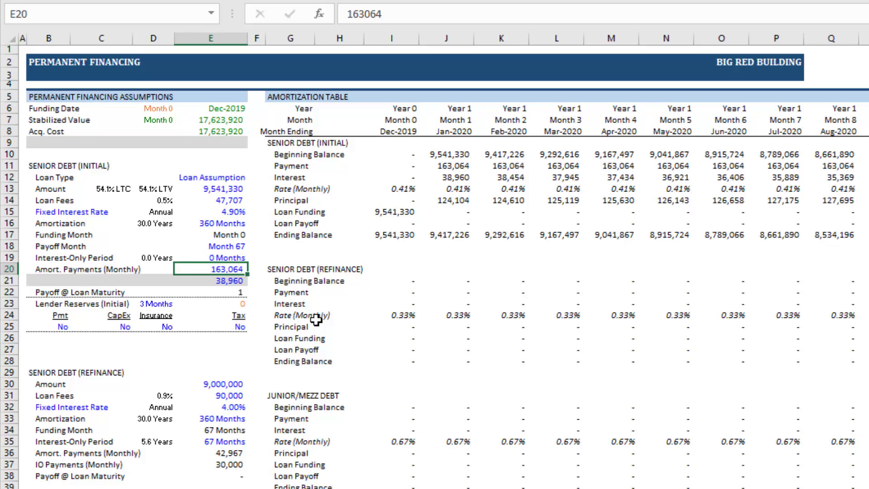
text(57185)
key(Return)
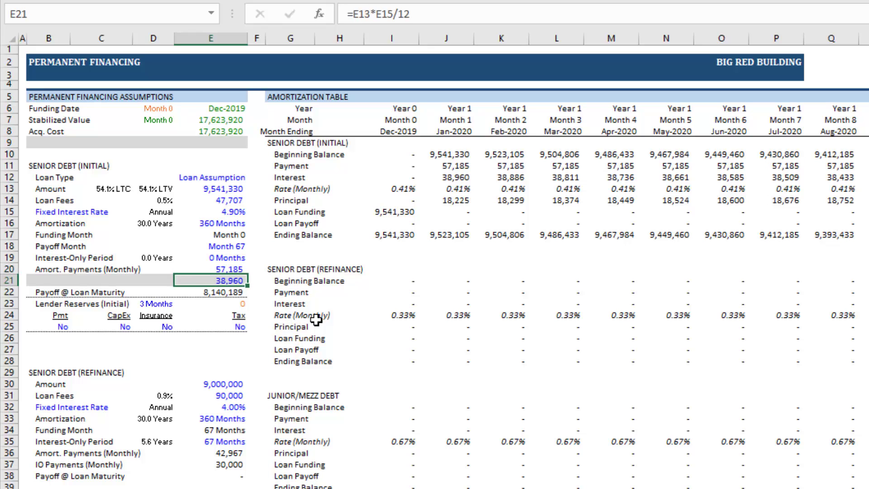
key(Up)
key(Up)
key(Up)
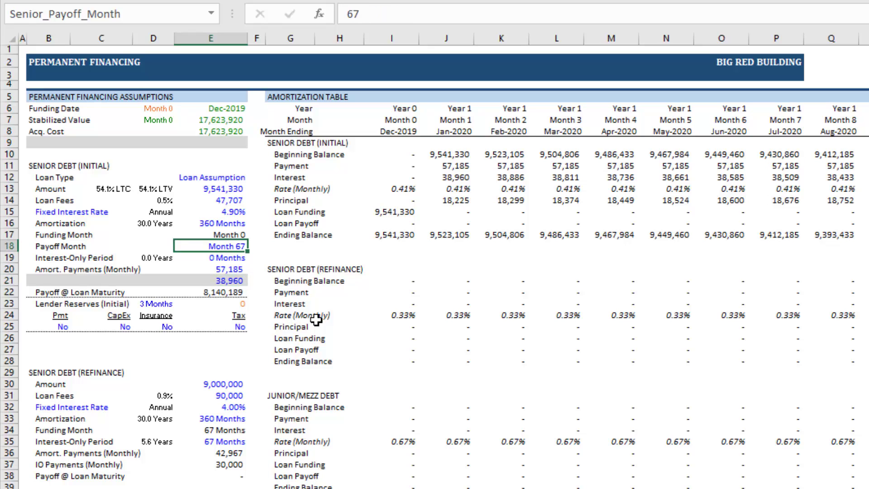
key(Up)
key(Up)
key(Down)
key(Down)
key(Right)
key(Right)
key(Right)
key(Right)
key(Right)
key(Right)
key(Right)
key(Right)
key(Right)
key(Right)
key(Right)
key(Right)
key(Right)
key(Right)
key(Right)
key(Right)
key(Right)
key(Right)
key(Right)
key(Right)
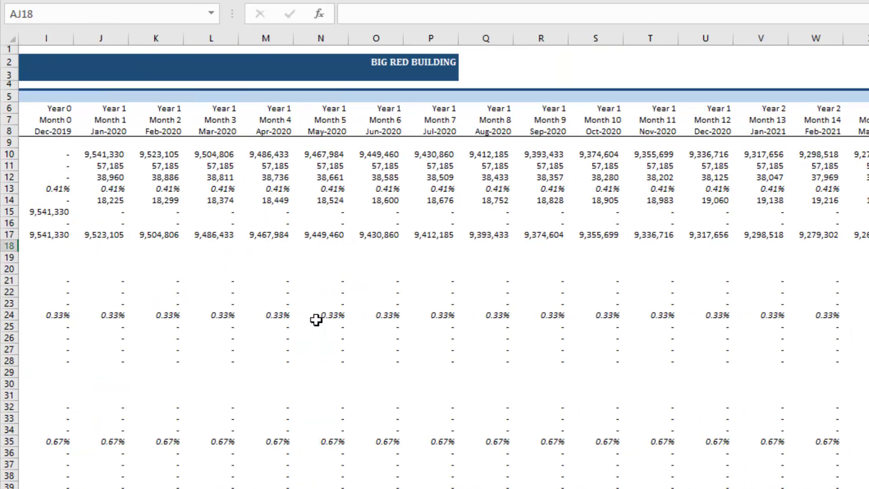
key(Right)
key(Right)
key(Right)
key(Right)
key(Right)
key(Right)
key(Right)
key(Right)
key(Right)
key(Right)
key(Right)
key(Right)
key(Right)
key(Right)
key(Right)
key(Right)
key(Right)
key(Right)
key(Right)
key(Right)
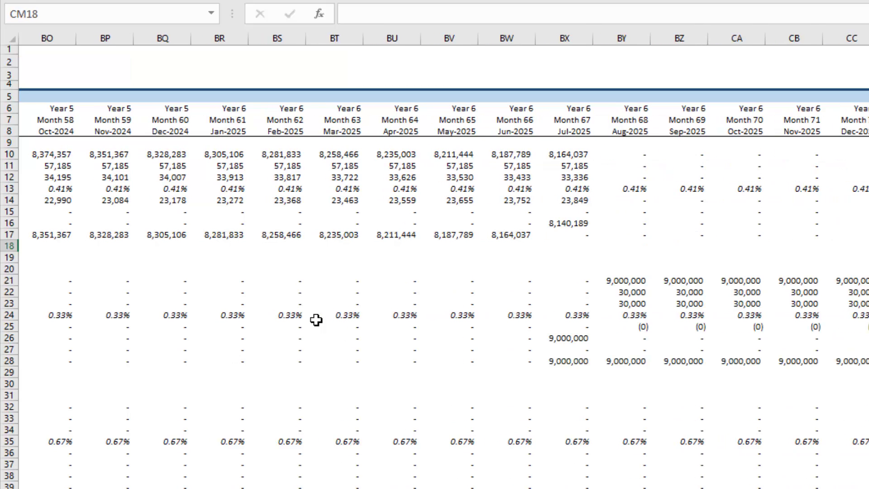
click(565, 225)
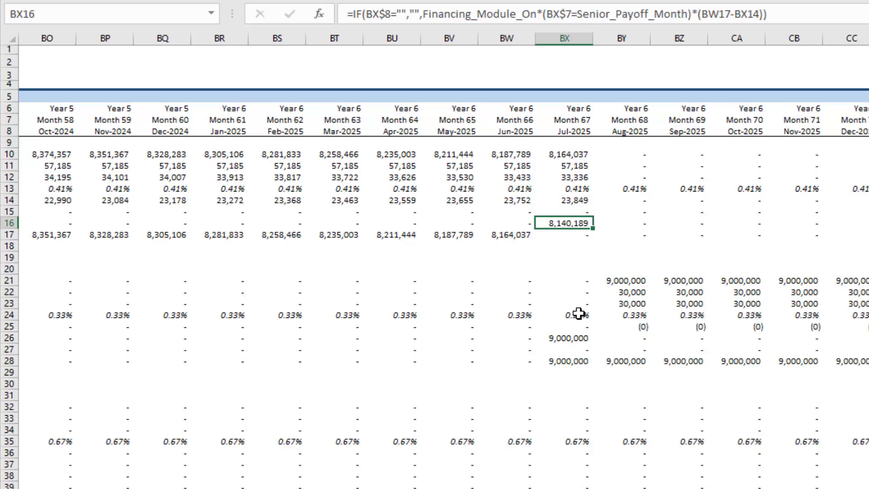
click(575, 340)
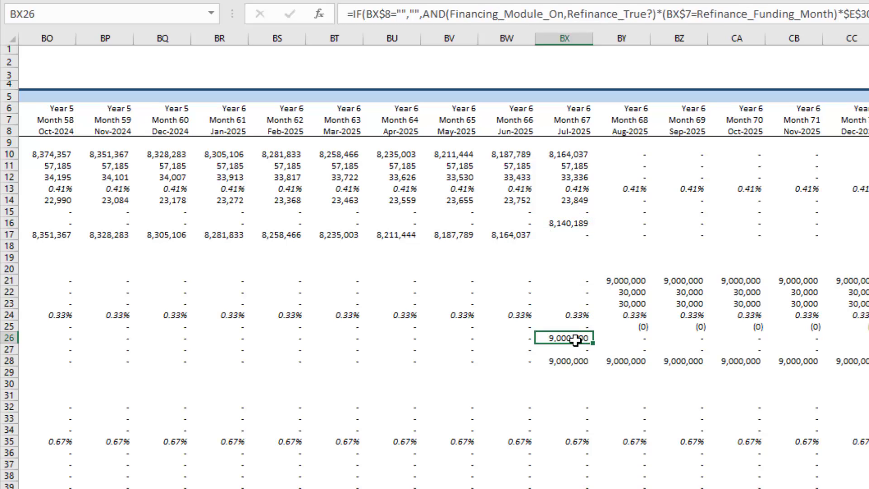
click(578, 226)
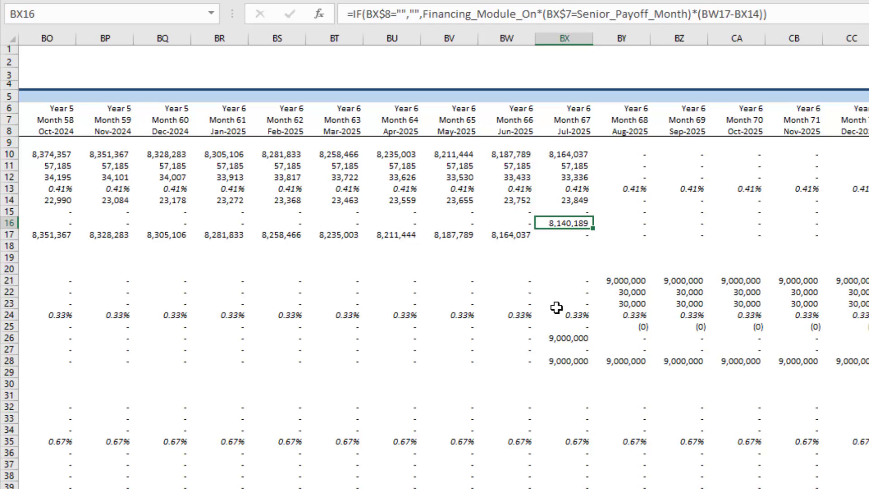
click(612, 303)
key(Right)
key(Right)
key(Right)
key(Right)
key(Right)
key(Right)
key(Right)
key(Right)
key(Right)
key(Right)
key(Right)
key(Right)
key(Right)
key(Right)
key(Right)
key(Right)
key(Right)
key(Right)
key(Right)
key(Right)
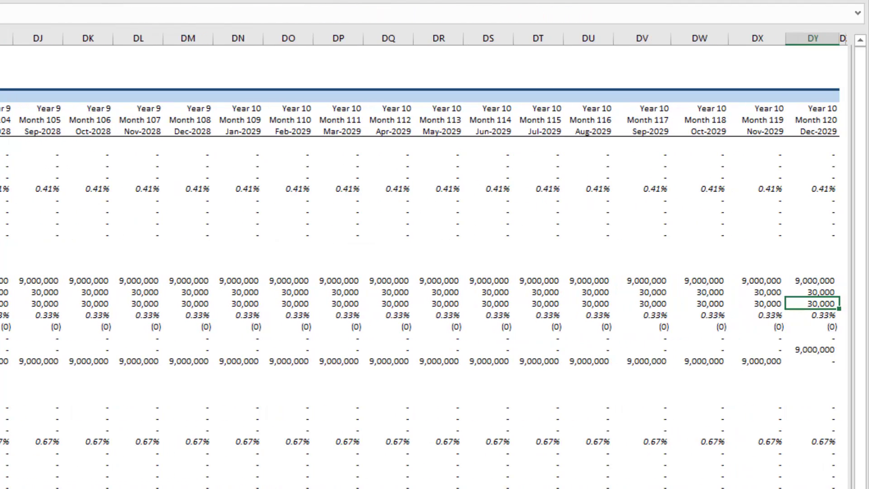
key(Home)
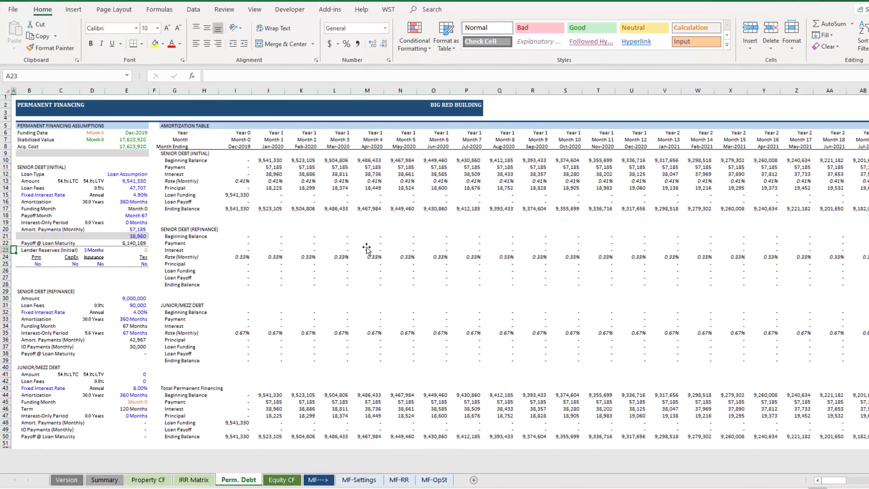